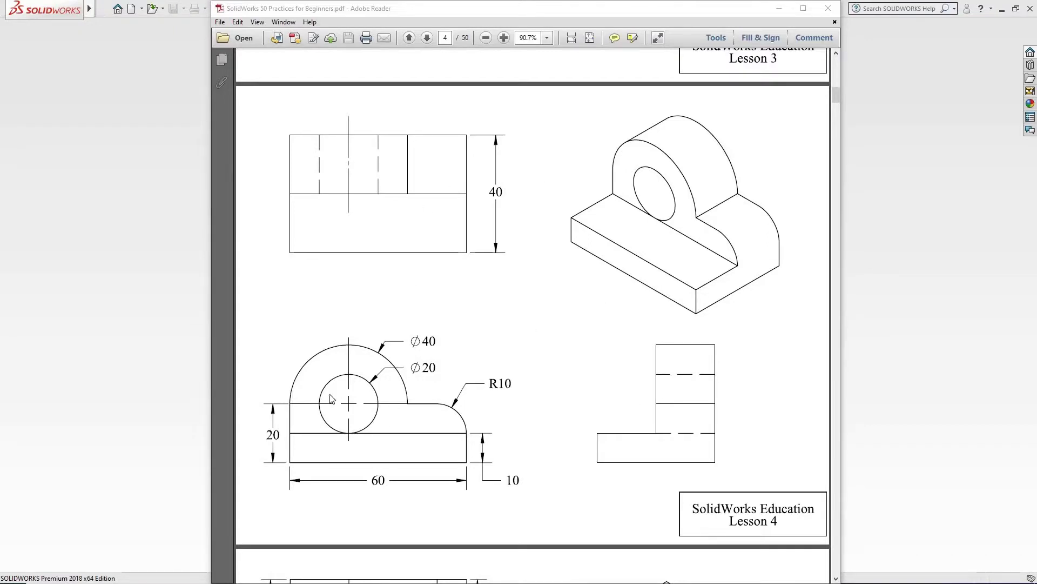
- Bring the empty SOLIDWORKS 2018 window in front of the Adobe Reader reference drawing
click(114, 314)
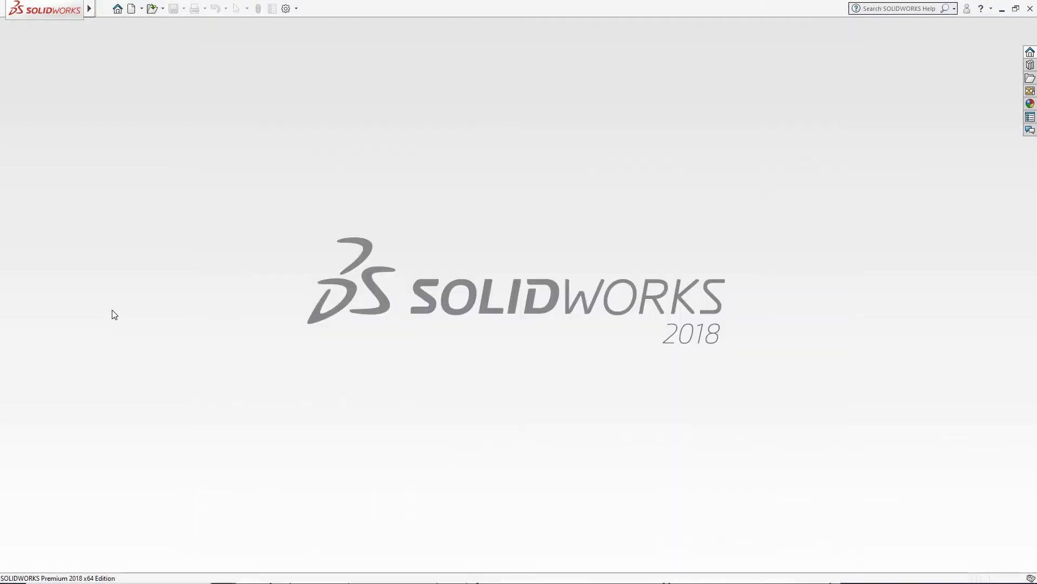
- Create a new part and start a sketch on the Front Plane
click(132, 9)
click(414, 419)
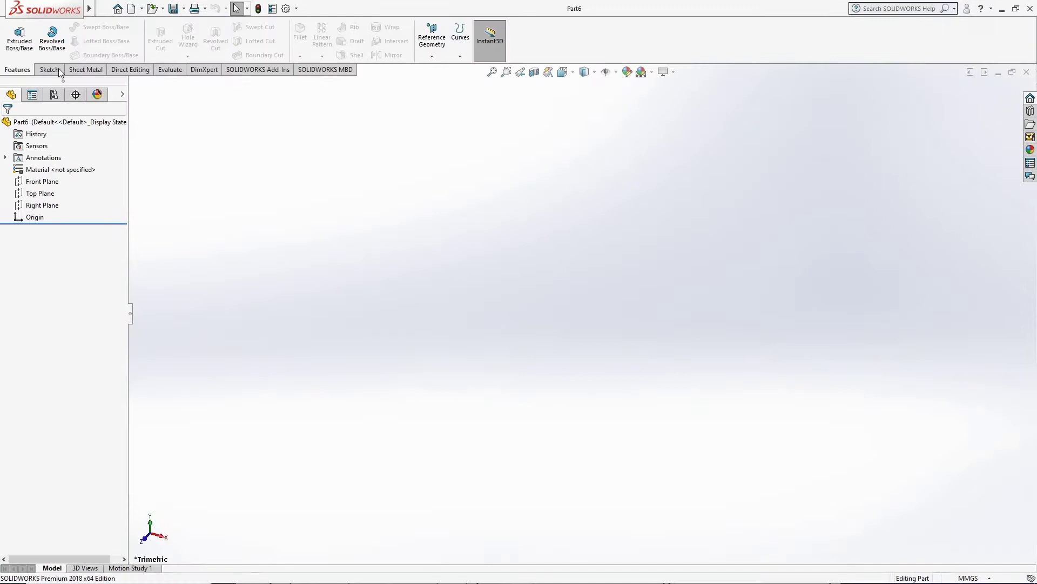
click(47, 70)
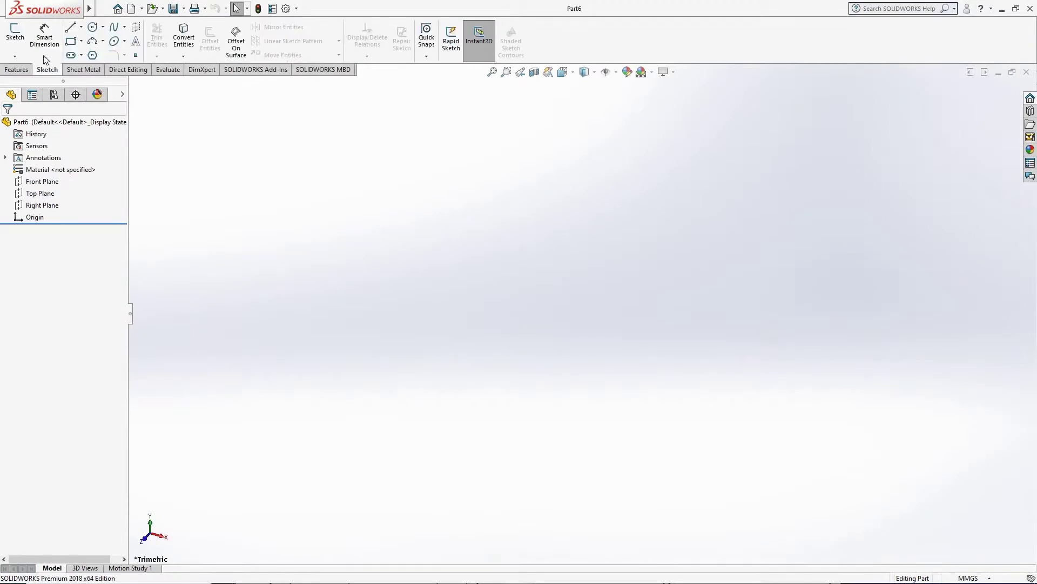
click(22, 31)
click(412, 189)
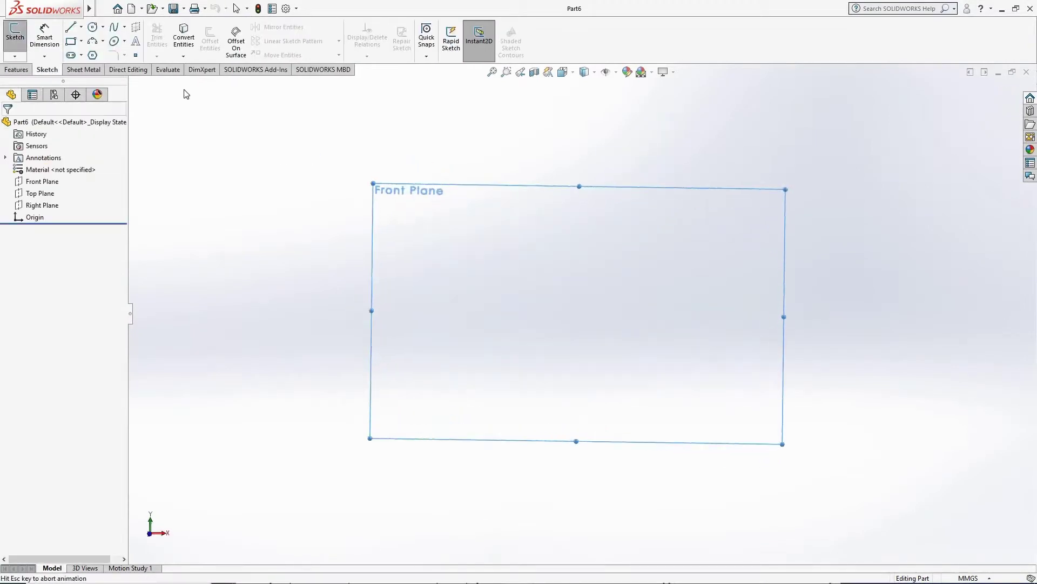
- Draw a rectangle from the origin and two concentric circles centred on its top edge
click(72, 42)
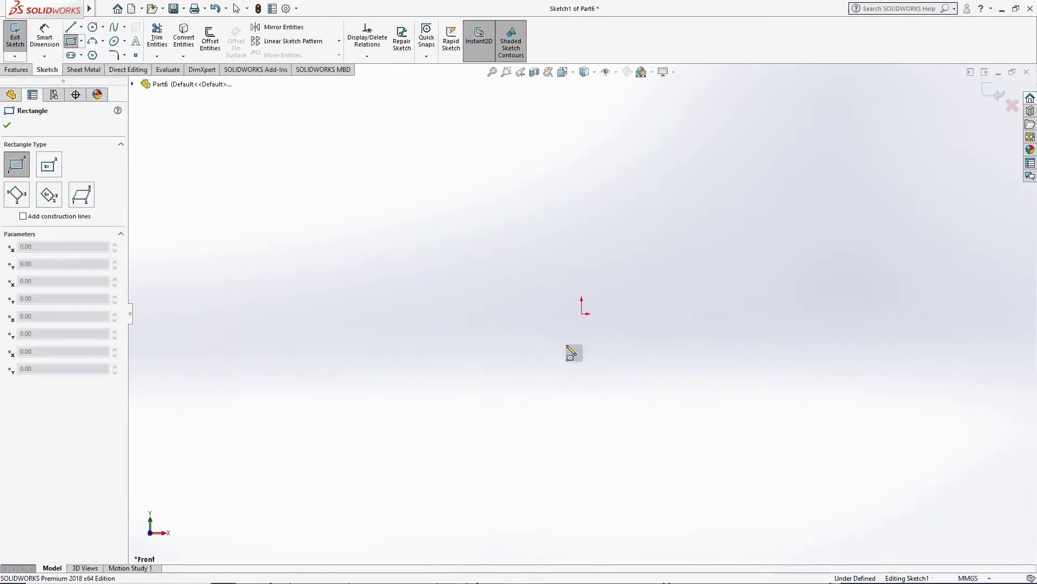
click(582, 314)
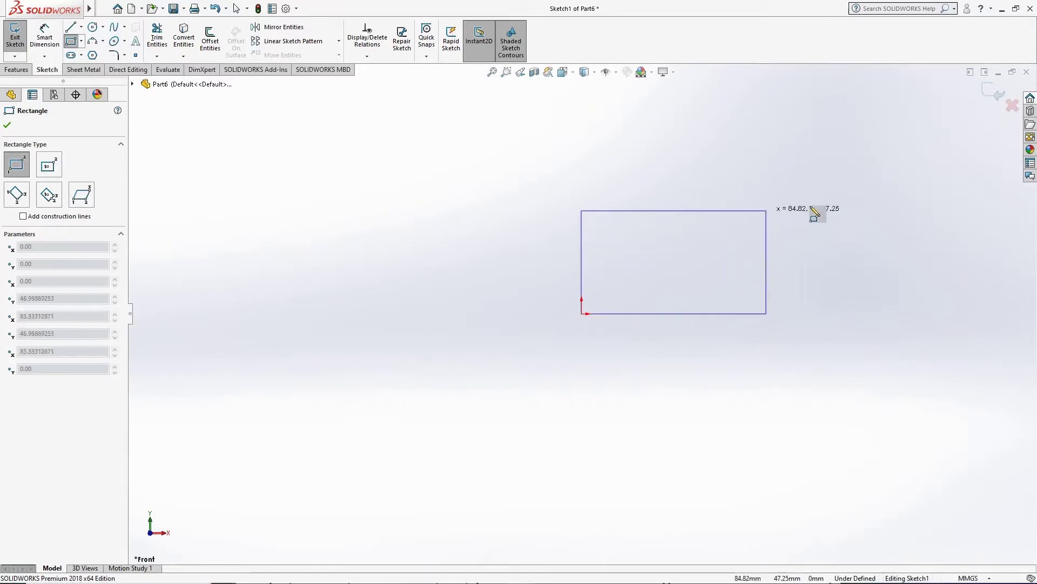
click(848, 222)
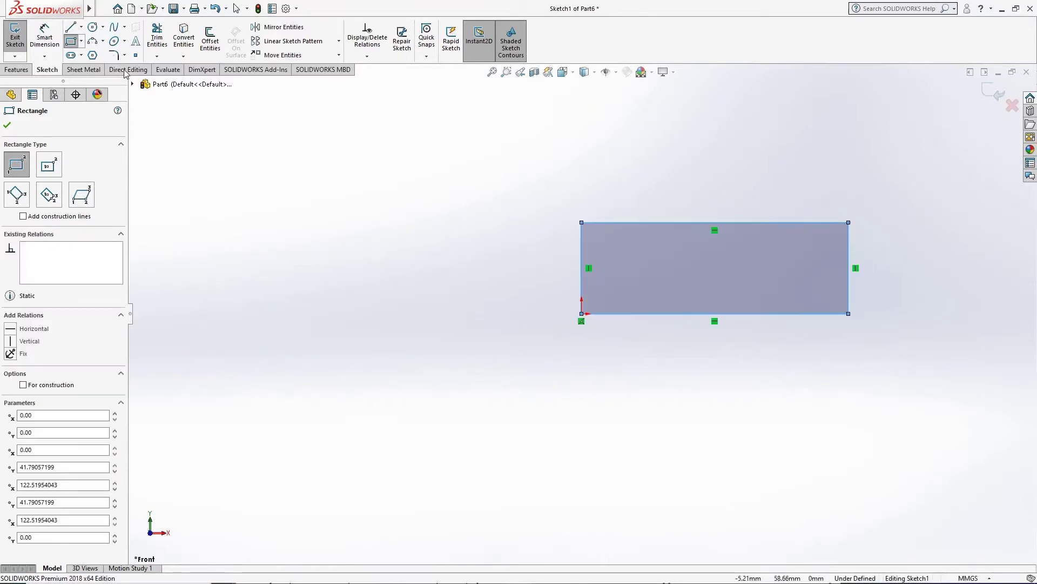
click(93, 27)
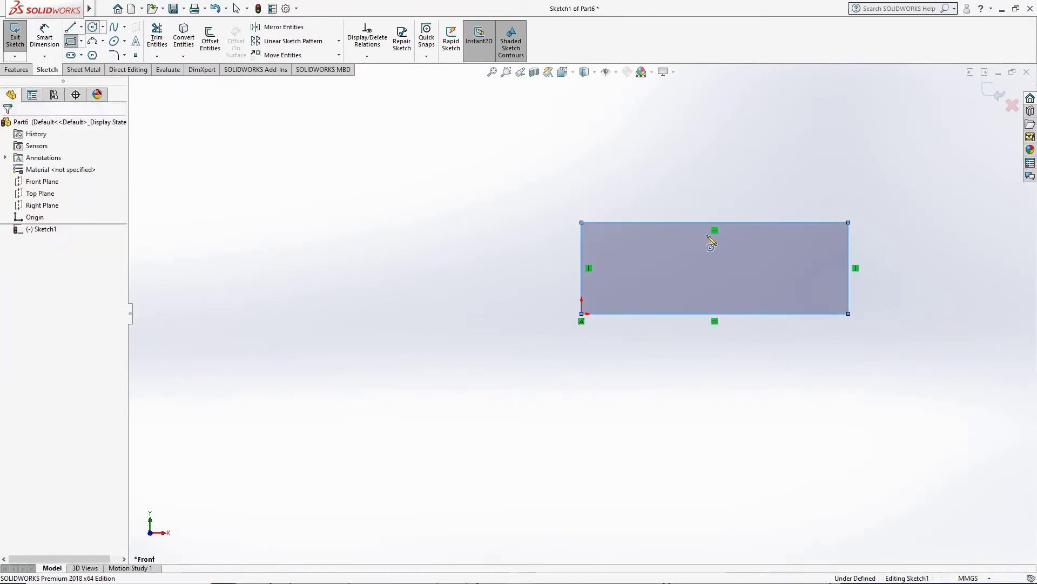
click(659, 222)
click(663, 246)
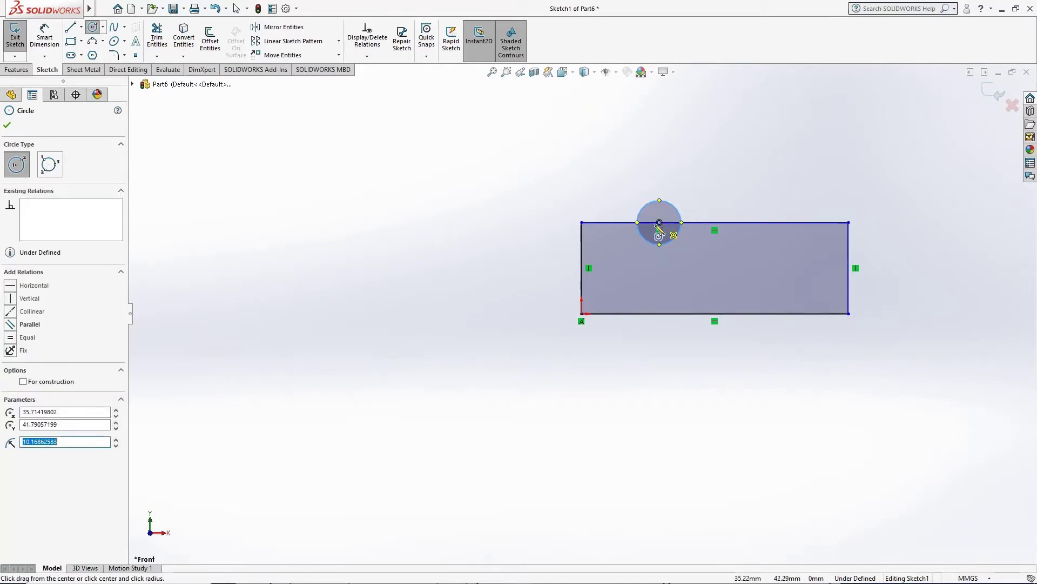
click(659, 222)
click(584, 232)
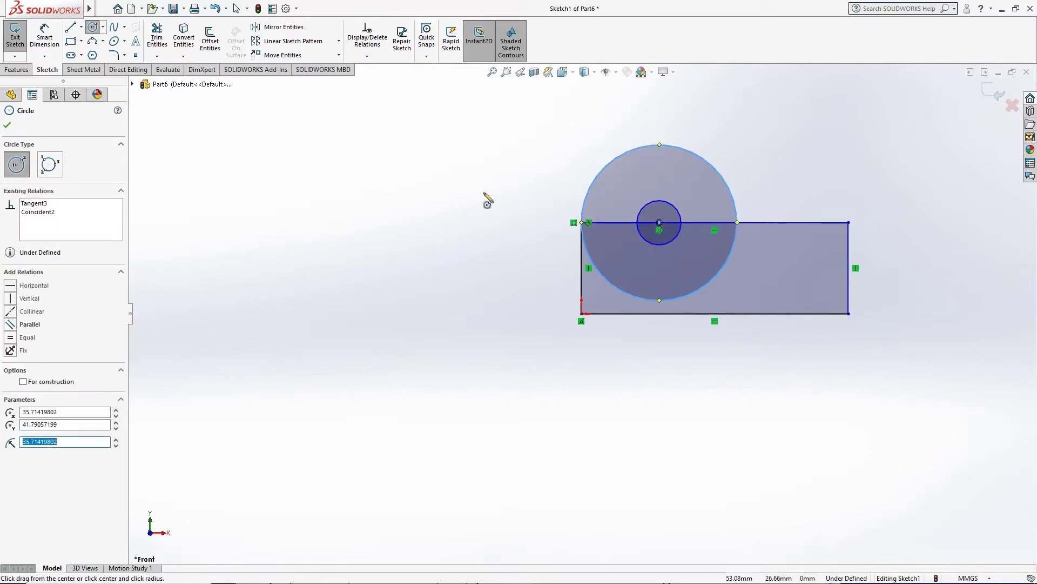
- Trim the large circle and top edge into a closed rounded-boss profile
click(157, 38)
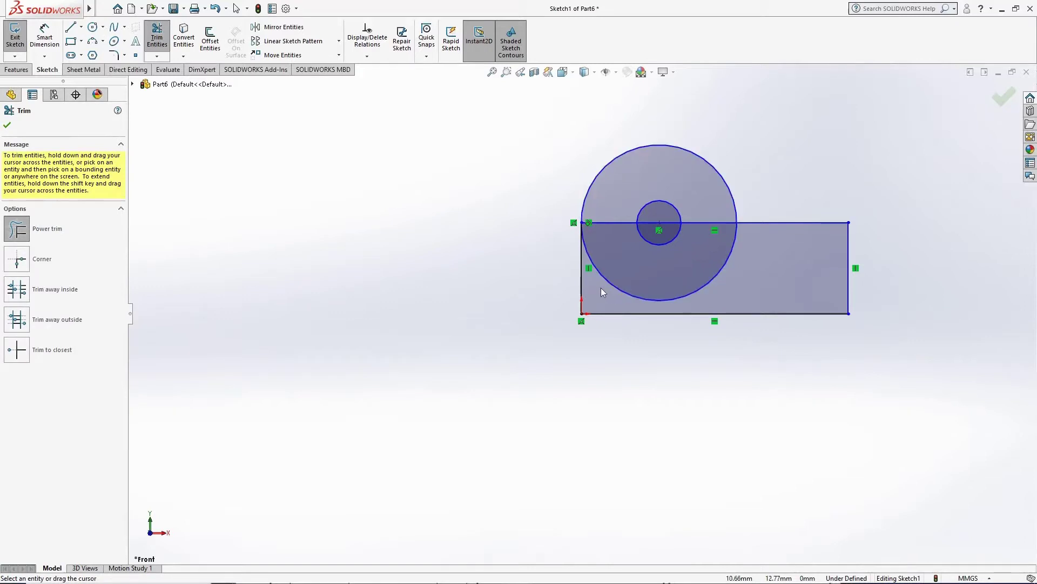
drag(602, 287, 637, 272)
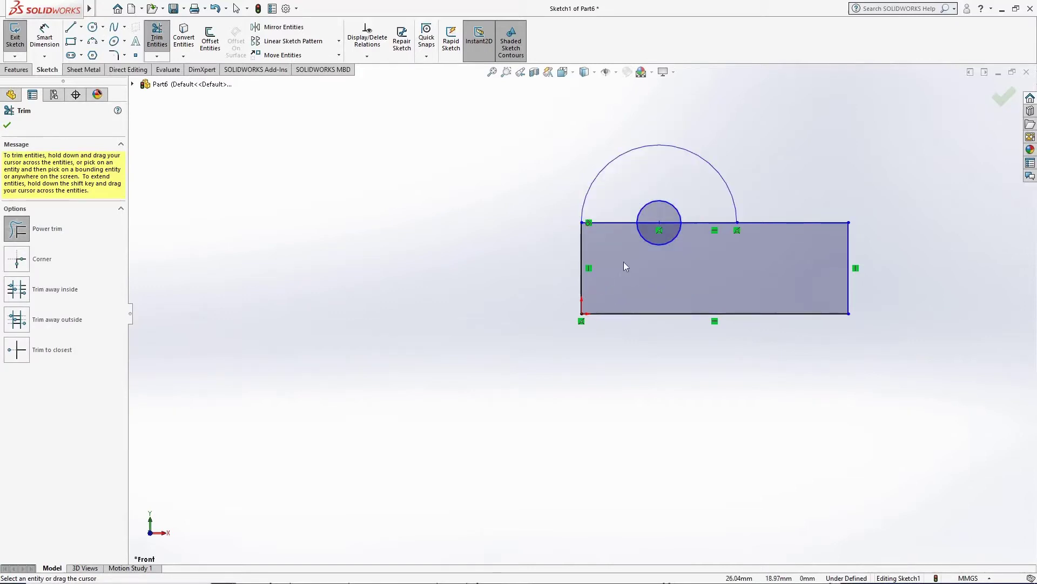
mouse_move(614, 210)
mouse_down()
mouse_move(658, 217)
mouse_move(663, 231)
mouse_up()
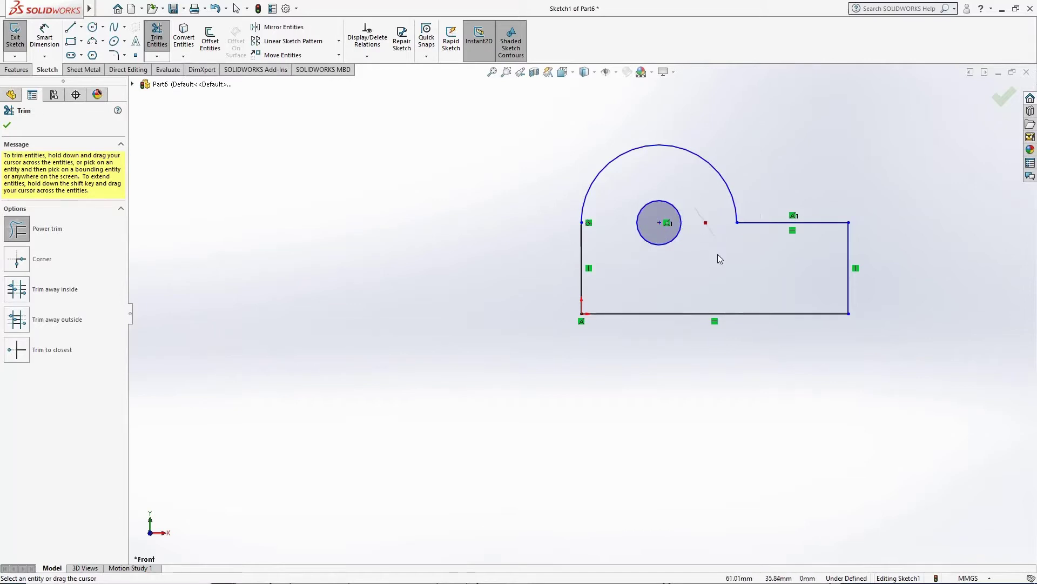
drag(717, 255, 771, 264)
scroll(770, 264, down, 2)
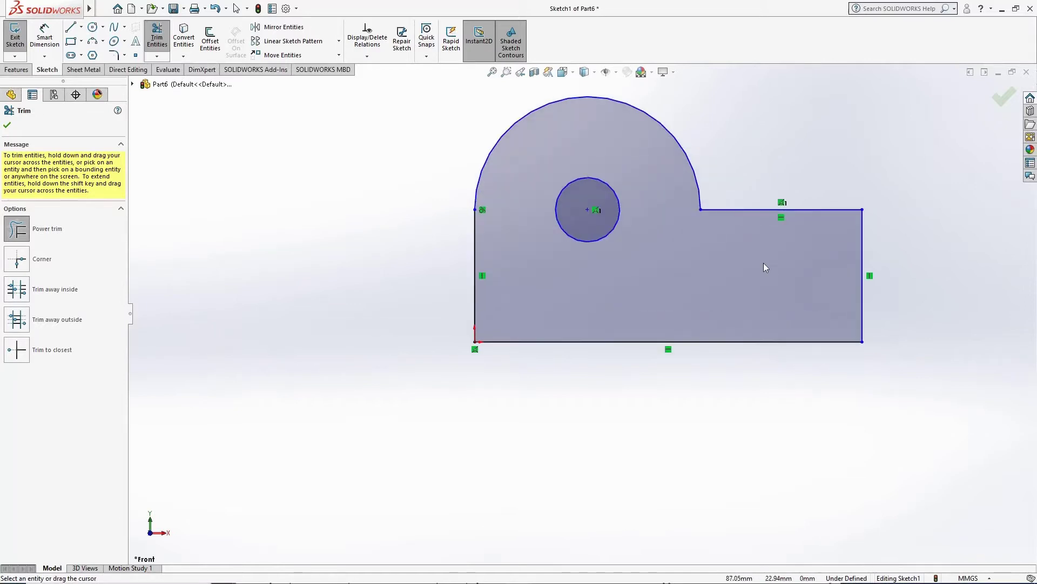
click(49, 48)
- Dimension the sketch's bottom edge 60 and the arc radius 20
click(610, 342)
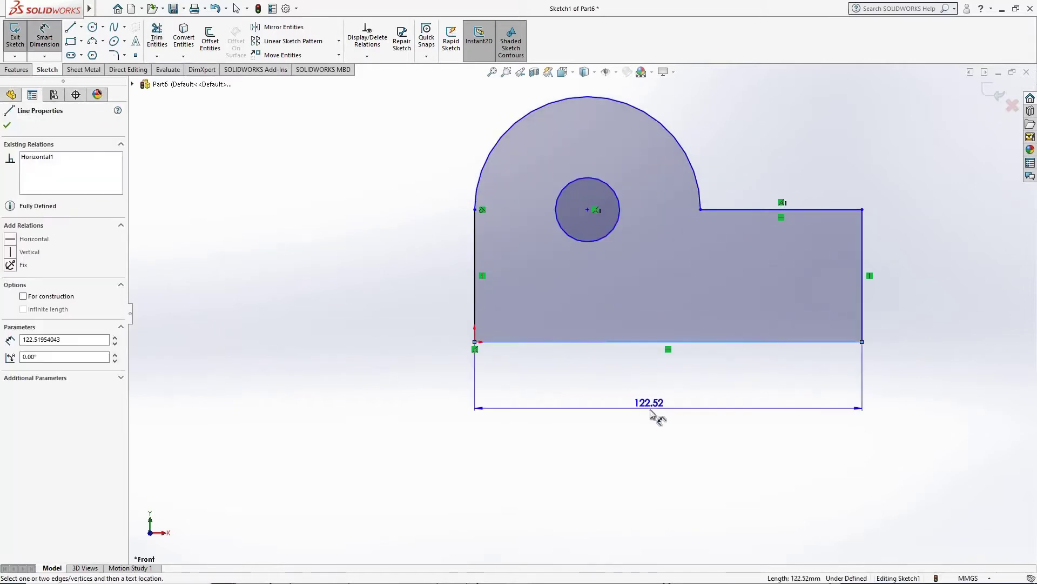
click(651, 413)
text(60)
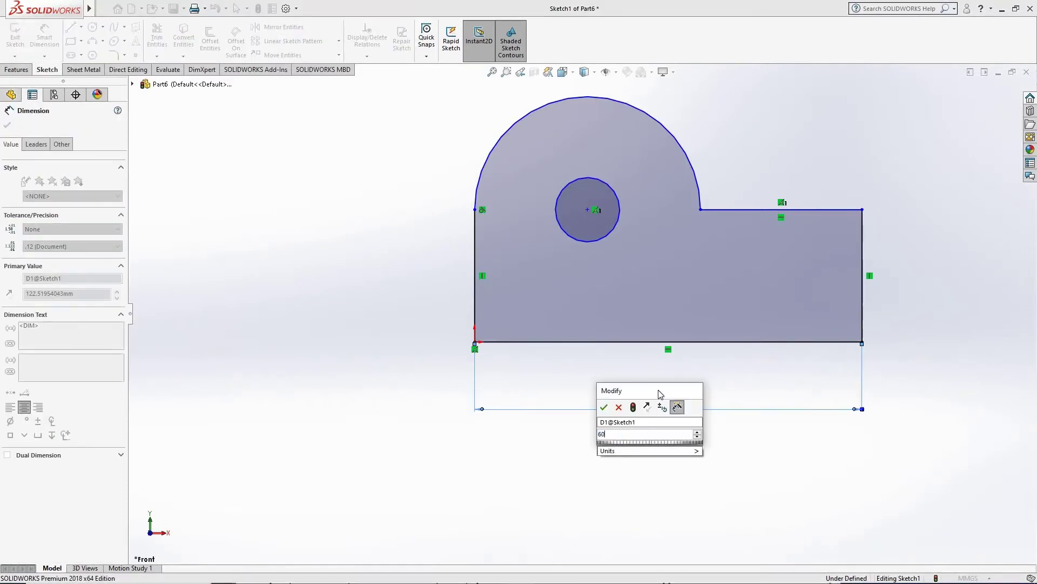
key(Return)
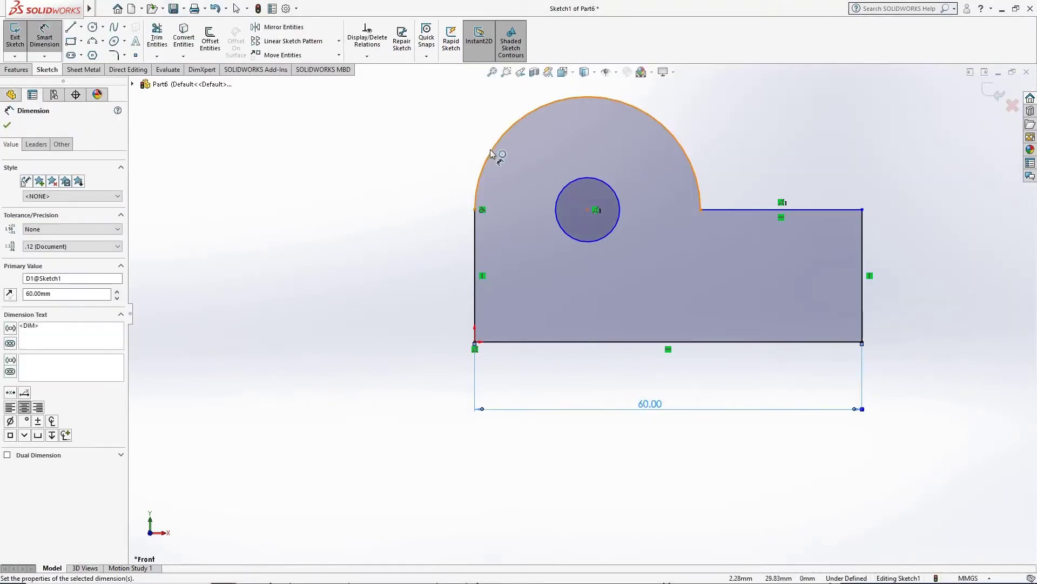
click(490, 152)
click(410, 108)
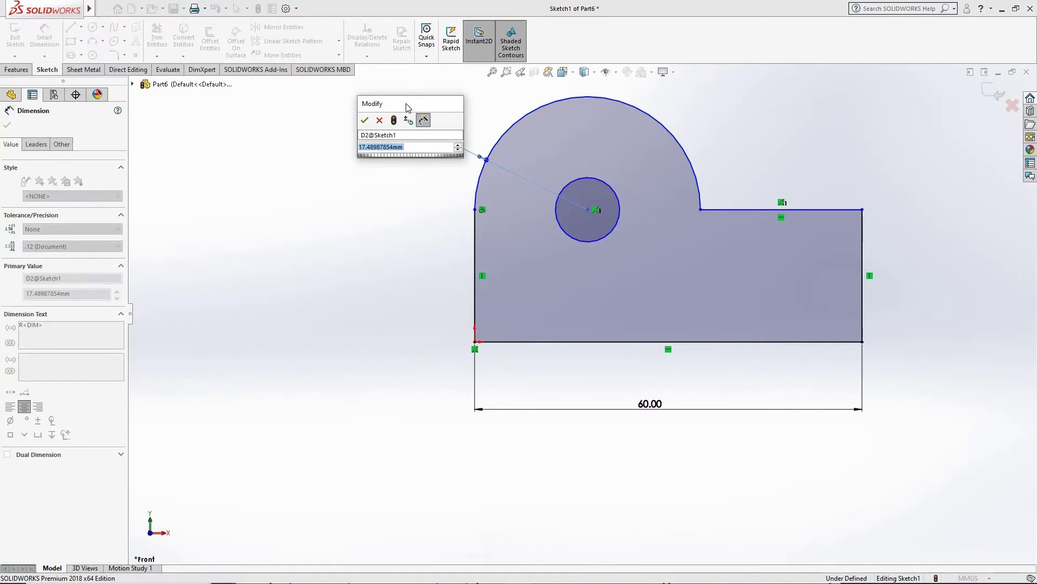
text(20)
key(Return)
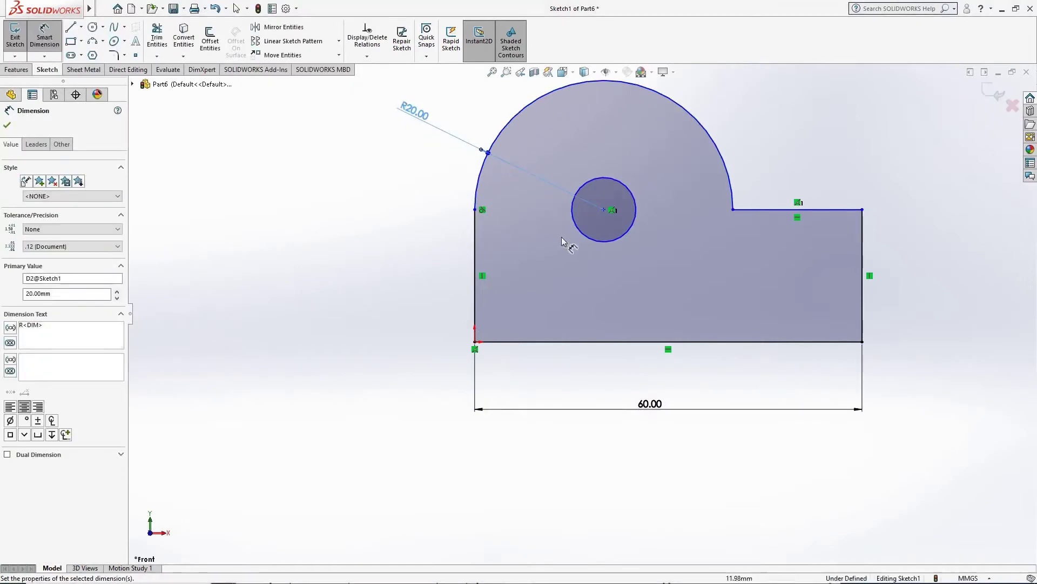
- Dimension the small circle Ø20, discard the redundant driven dimension, and fit the view
click(576, 228)
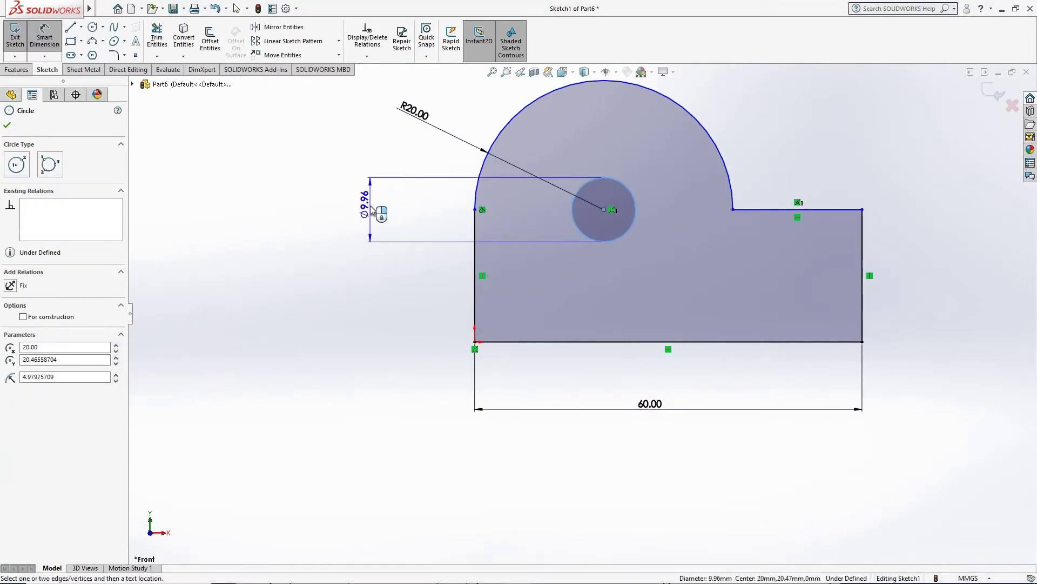
click(373, 204)
text(20)
key(Return)
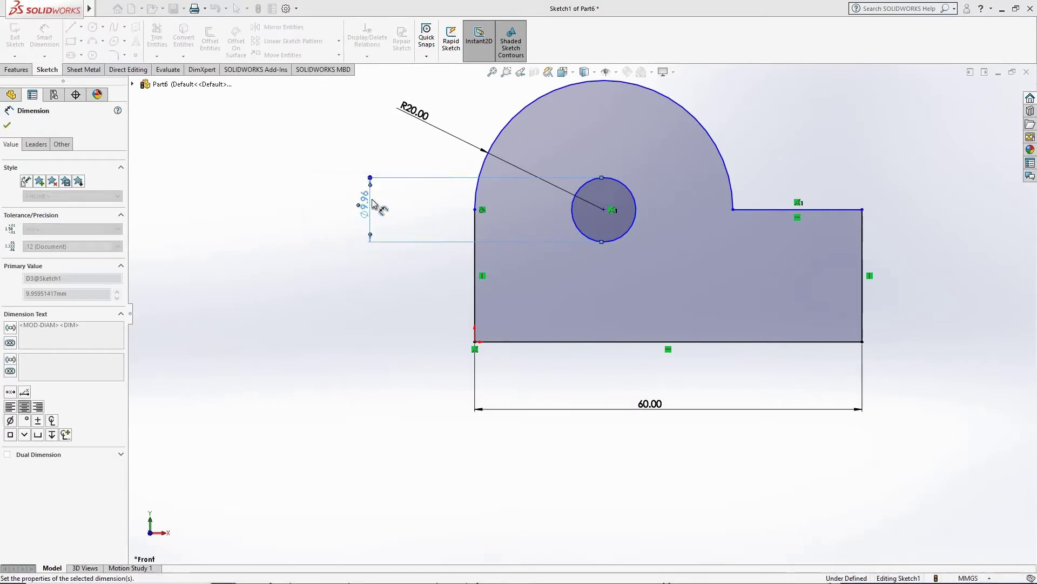
click(268, 207)
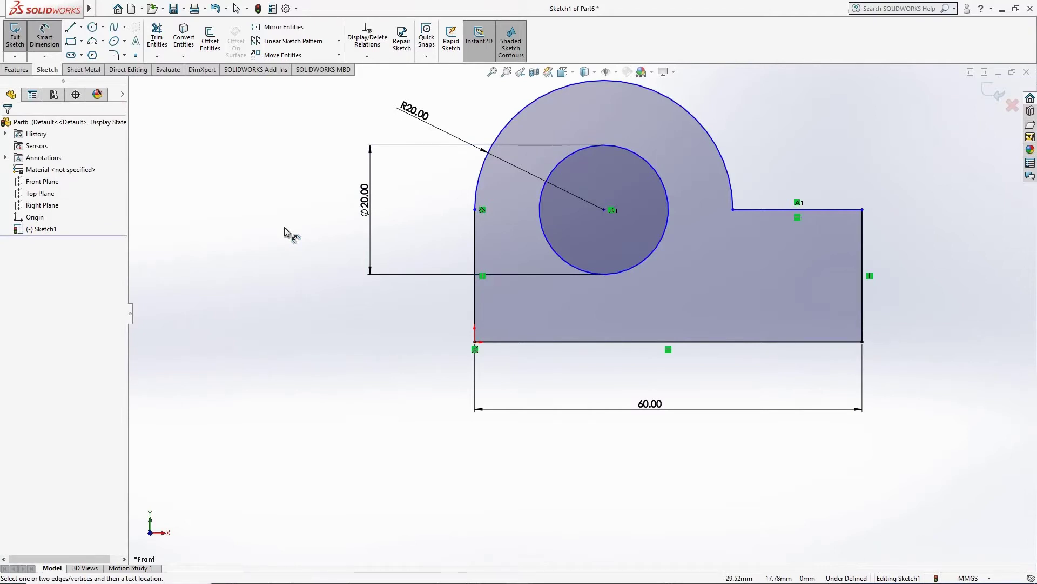
click(475, 301)
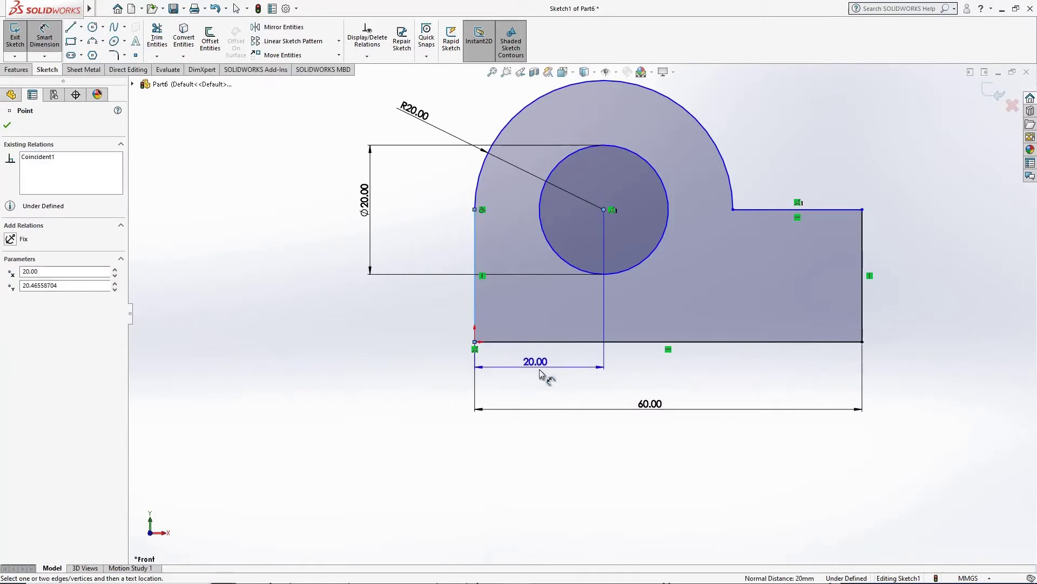
click(544, 370)
click(839, 299)
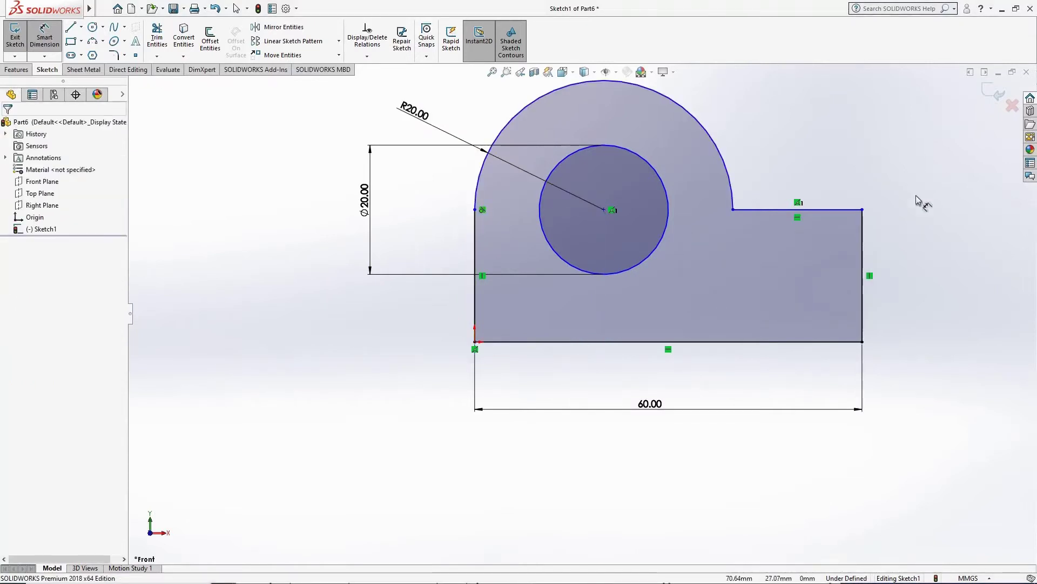
key(z)
key(z)
scroll(735, 305, down, 2)
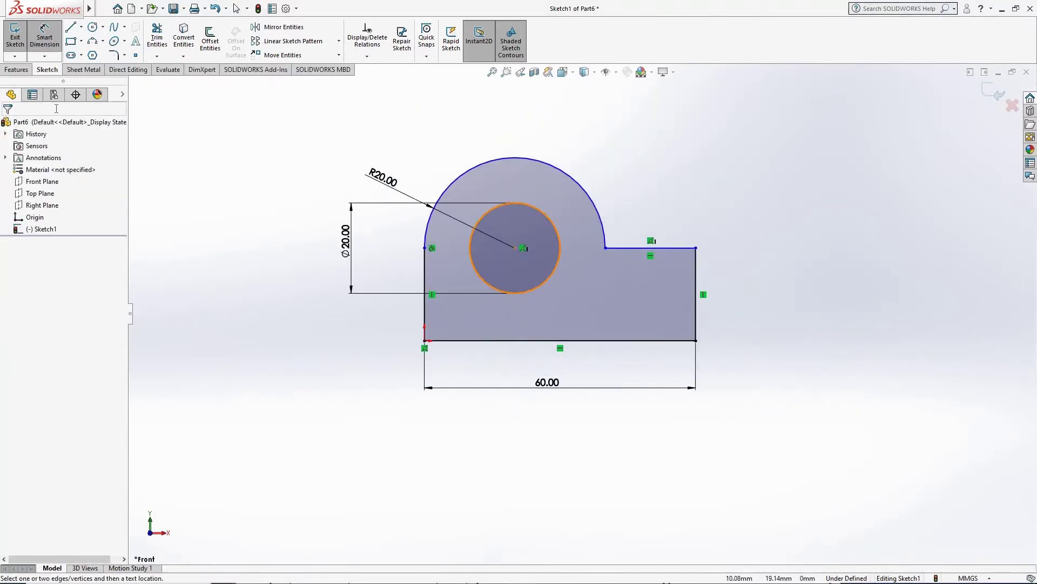
- Extrude the sketch profile 20 mm blind into the solid Boss-Extrude1
click(17, 69)
click(19, 38)
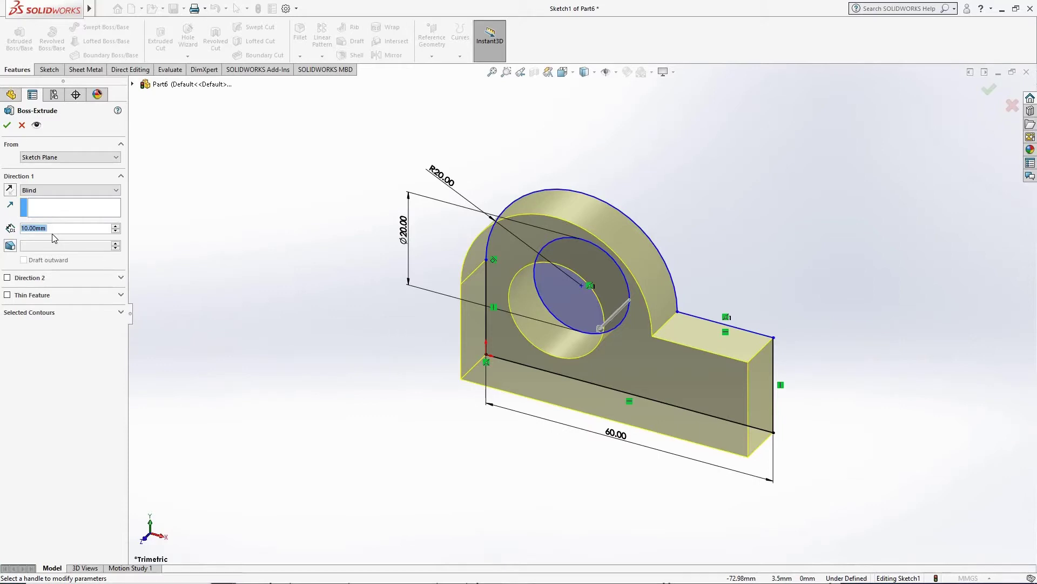
text(20)
key(Return)
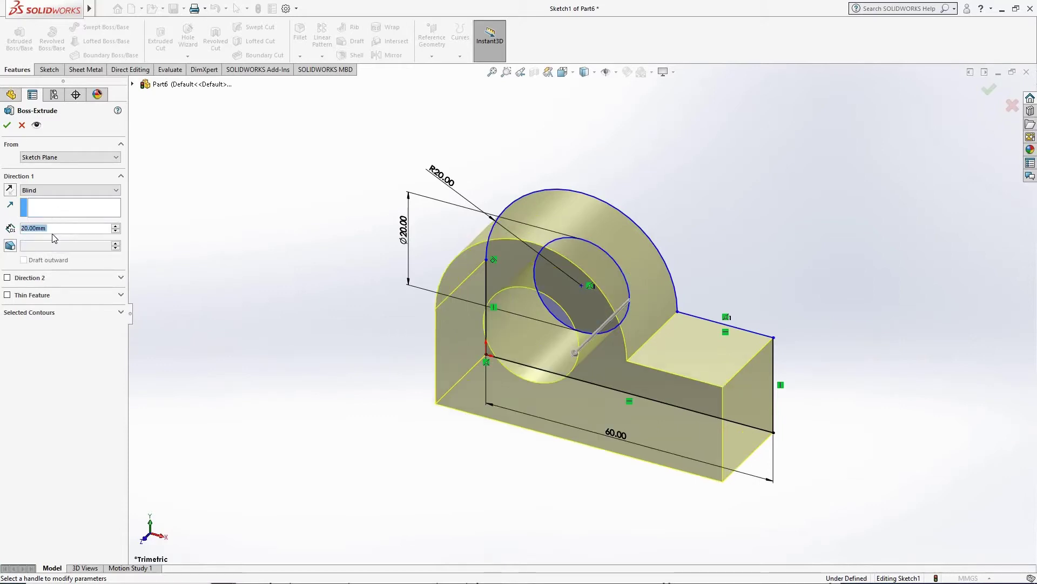
click(6, 126)
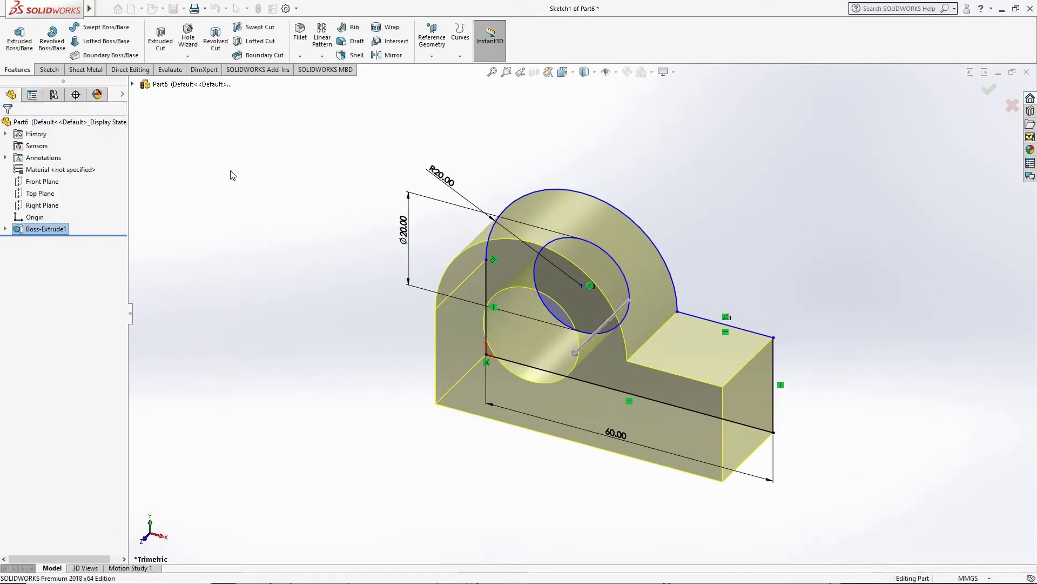
scroll(599, 410, down, 2)
- Sketch a 10 mm tall rectangle along the bottom of the front face
right_click(604, 401)
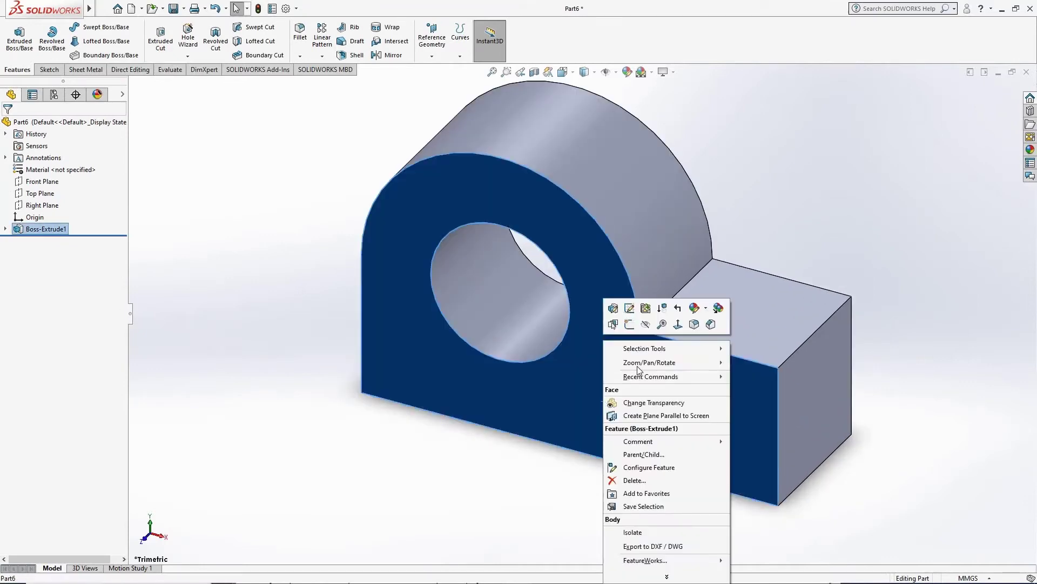
click(638, 327)
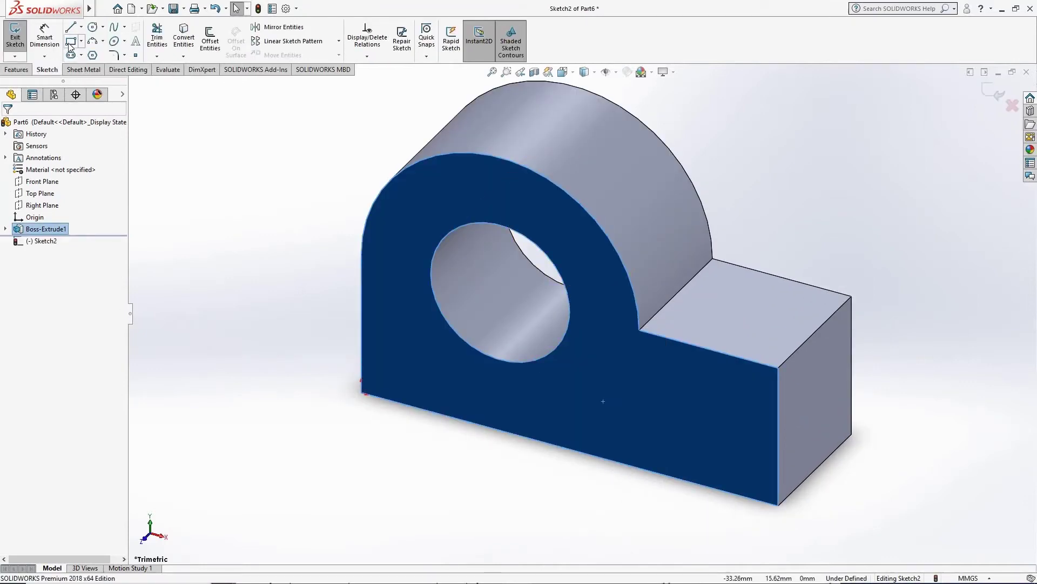
click(362, 394)
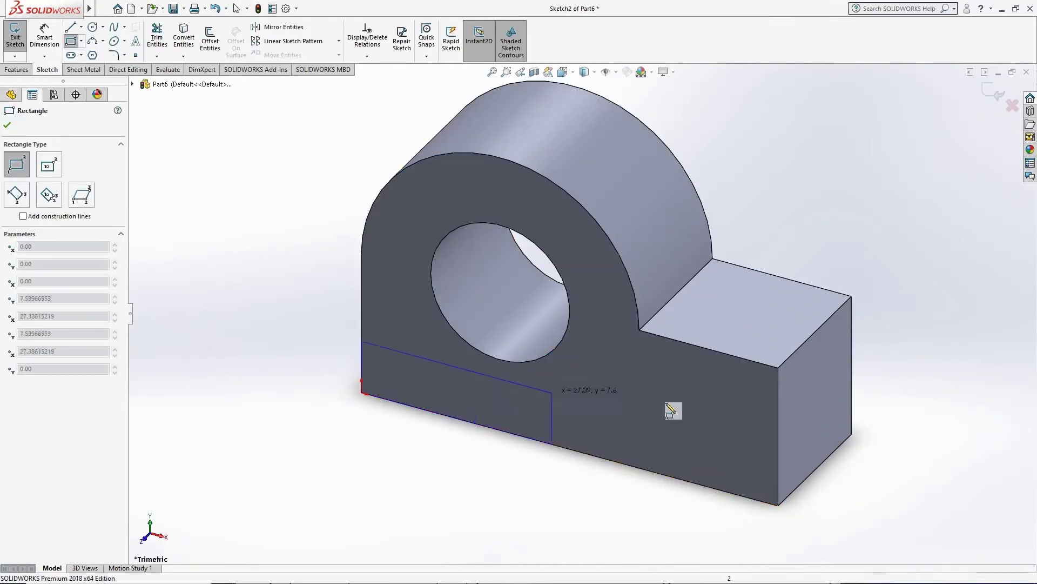
click(783, 446)
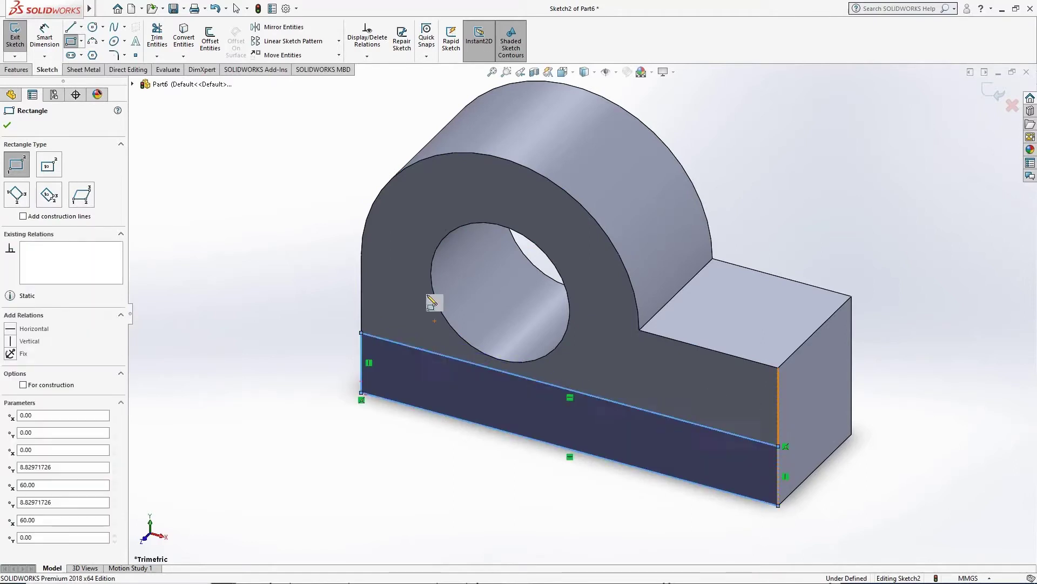
click(45, 38)
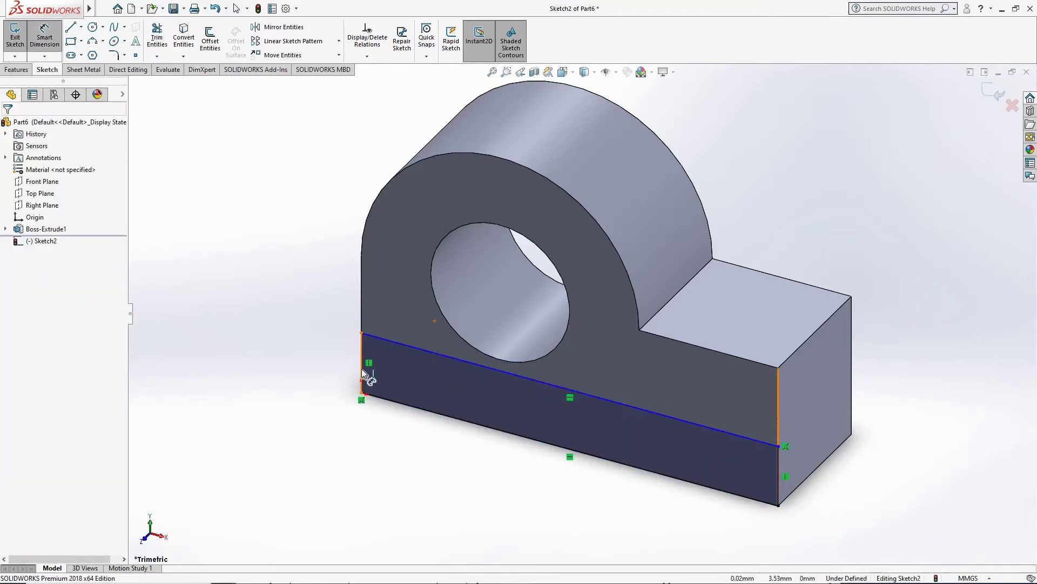
click(362, 367)
click(330, 362)
text(1)
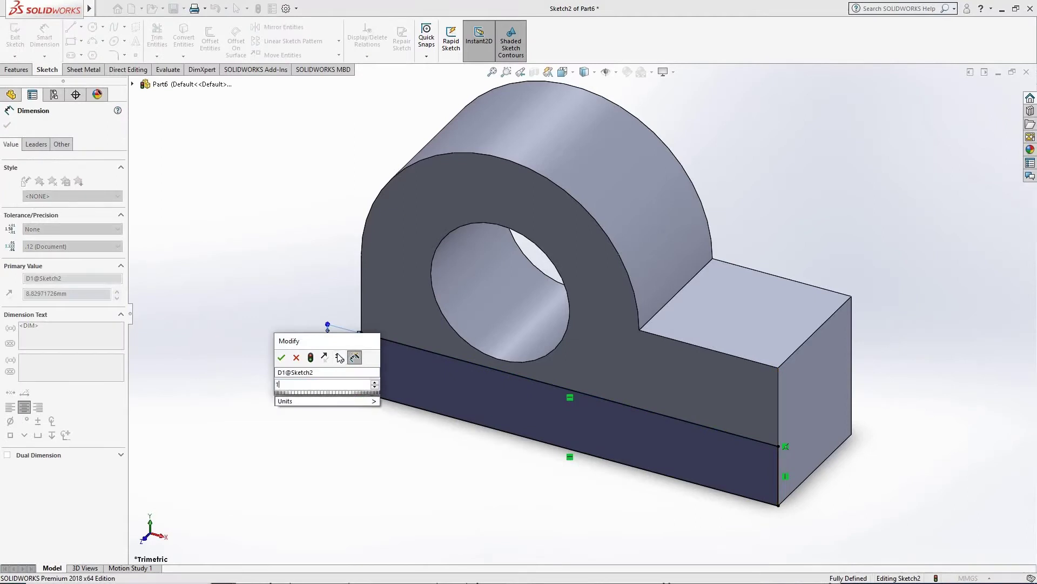
key(Return)
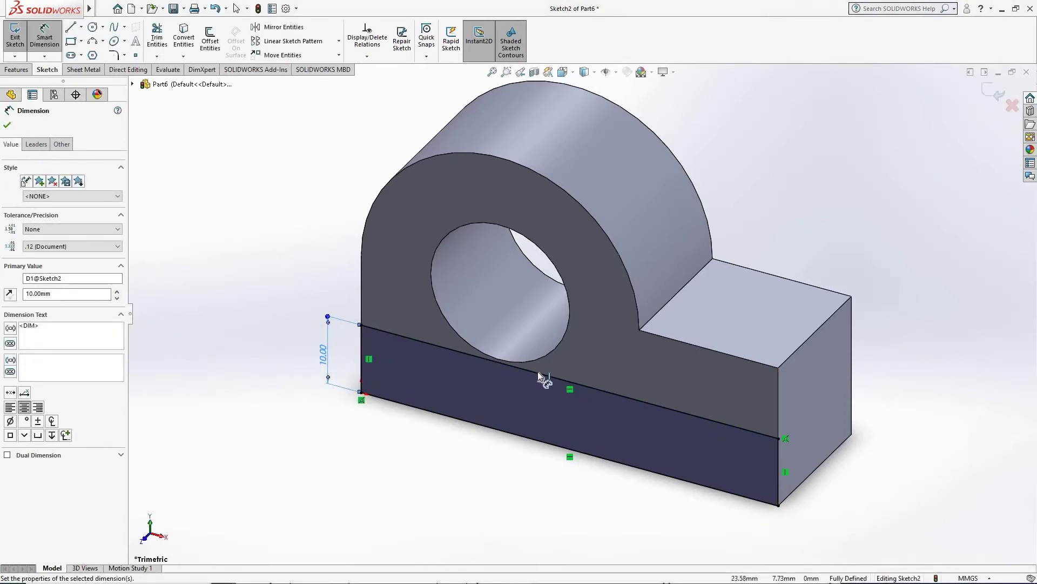
scroll(537, 371, down, 2)
scroll(537, 371, up, 5)
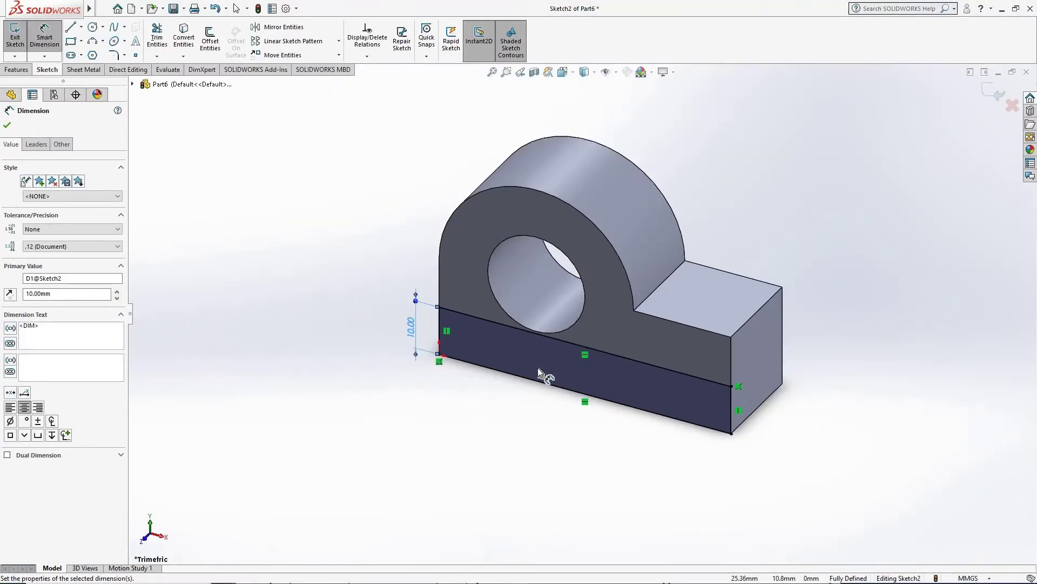
scroll(538, 372, down, 3)
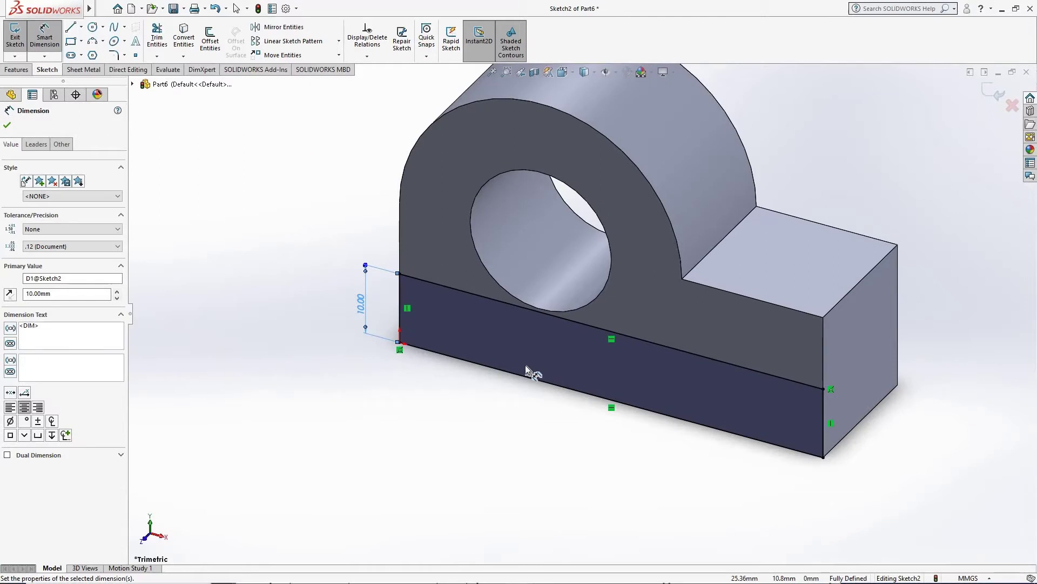
- Extrude the rectangle 20 mm forward as the base plate Boss-Extrude2
click(15, 71)
click(19, 38)
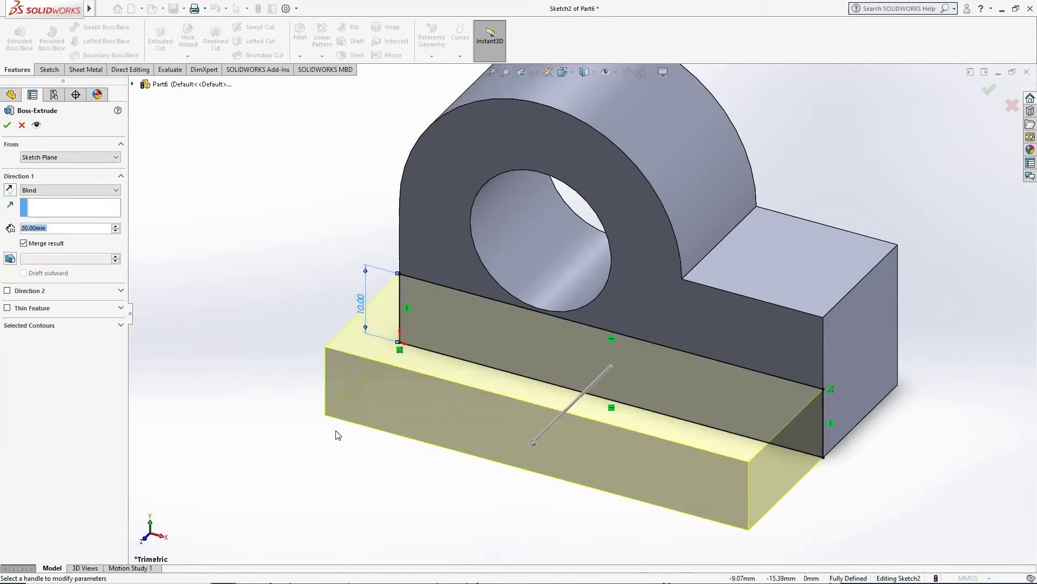
click(8, 126)
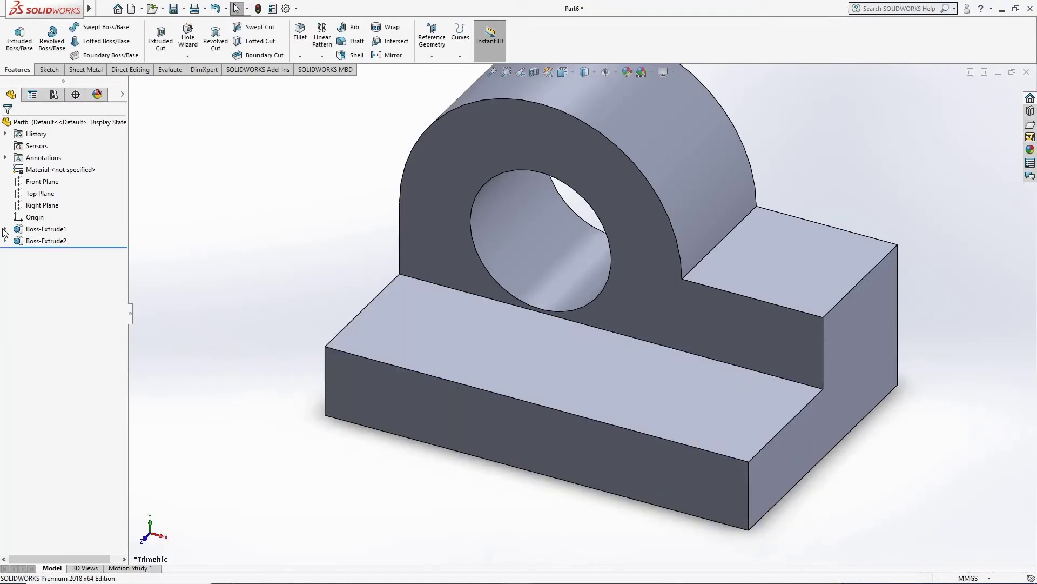
click(5, 229)
- Edit Sketch1 to dimension the hole centre 20 mm above the bottom edge, then rebuild
right_click(54, 241)
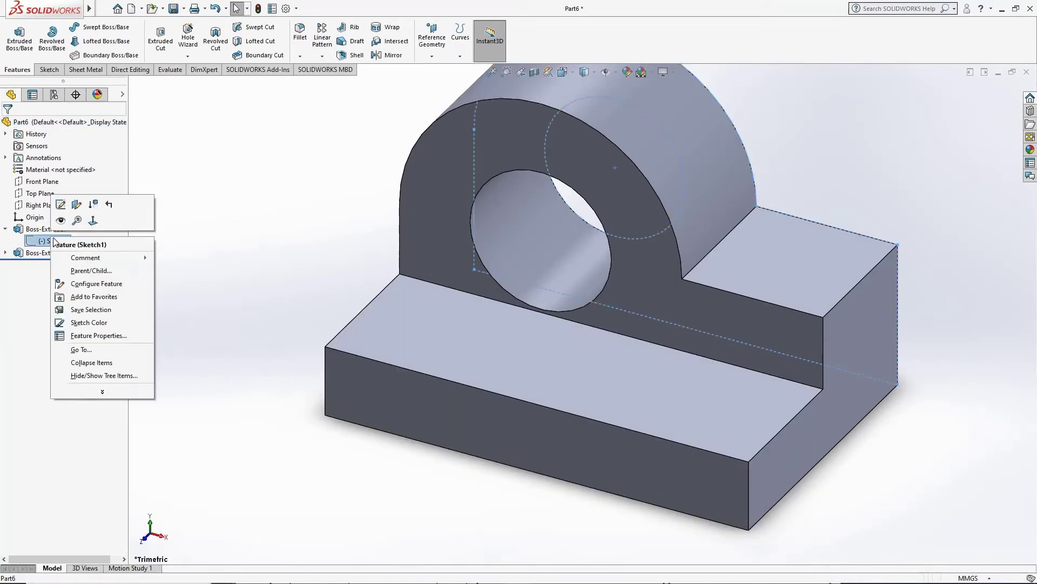
click(60, 205)
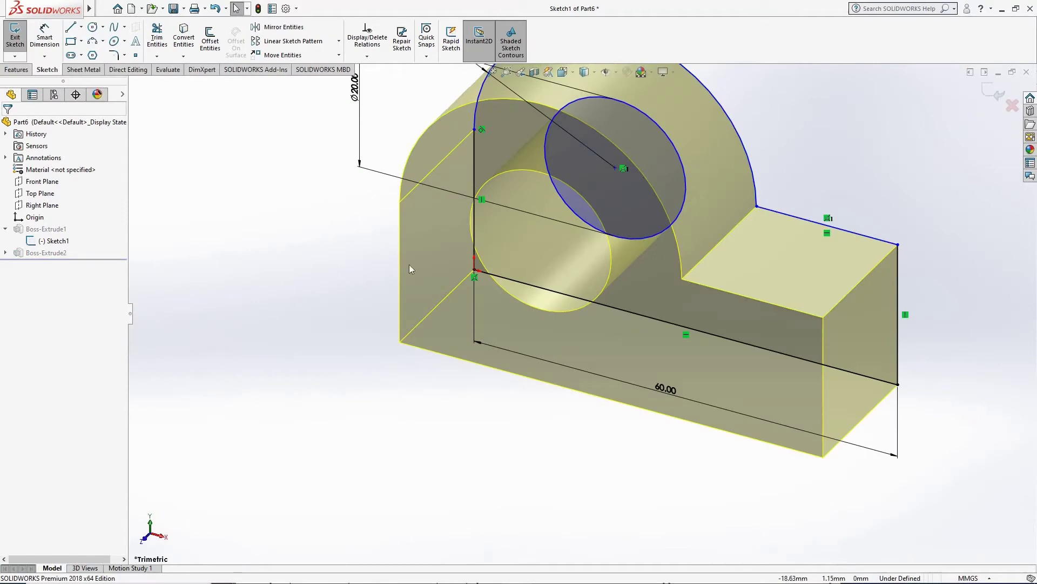
key(space)
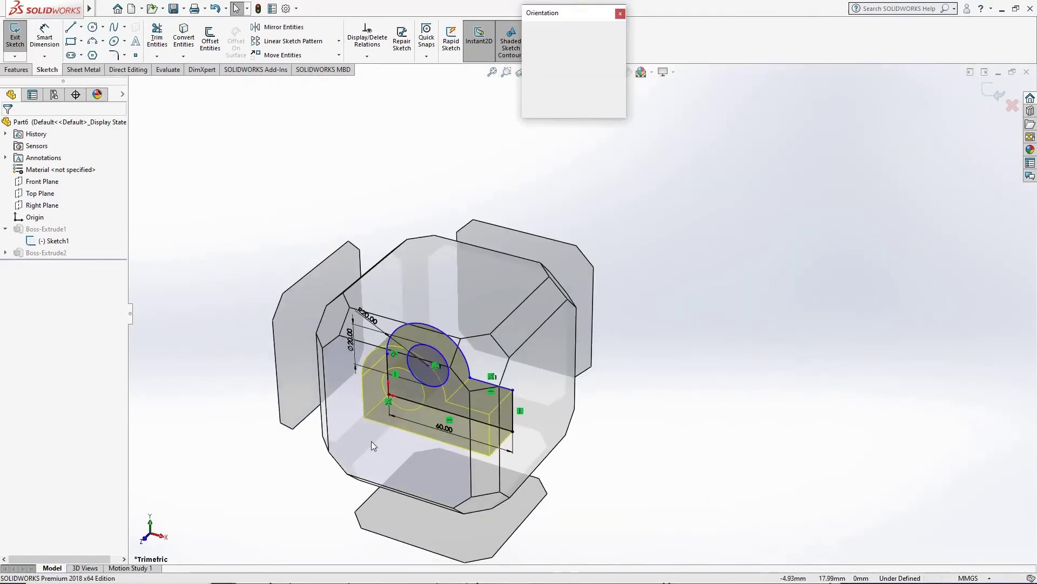
click(372, 441)
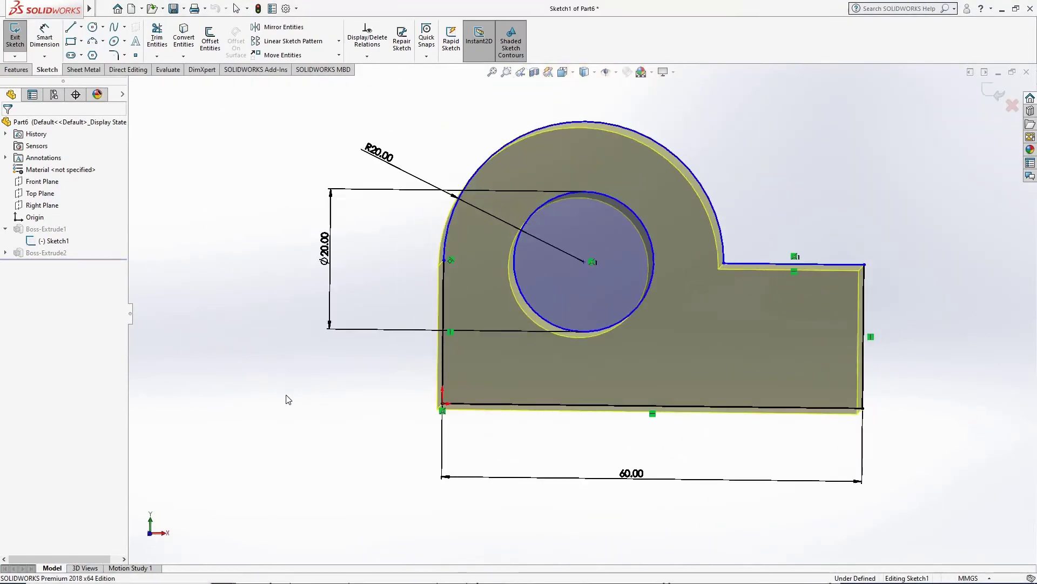
click(46, 33)
click(578, 274)
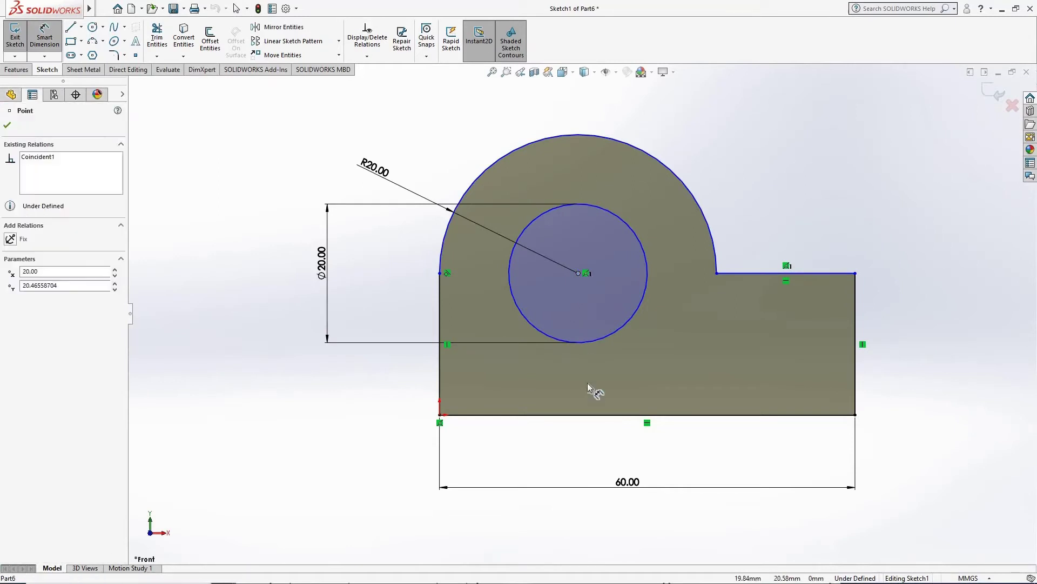
click(594, 415)
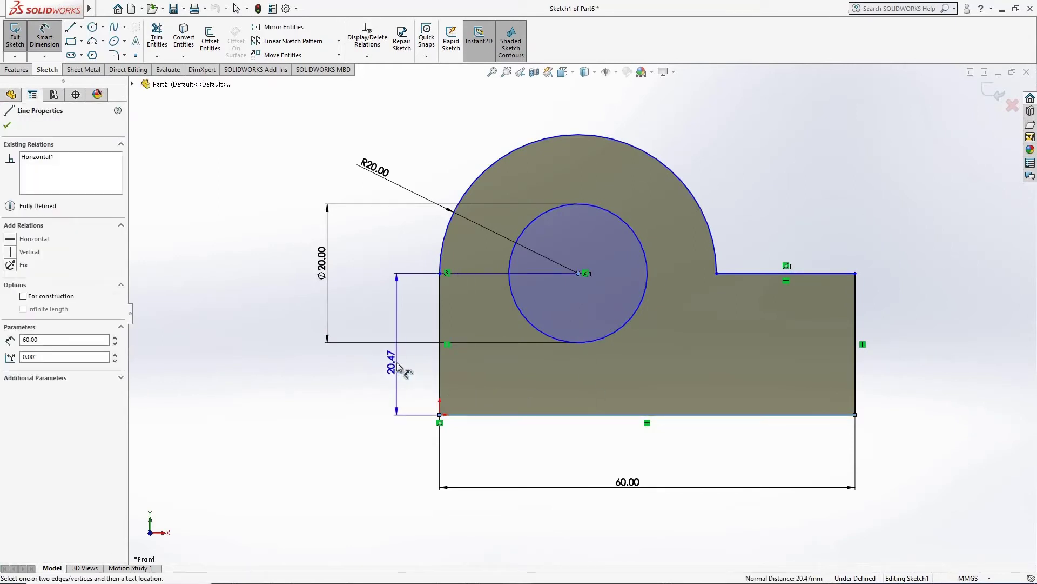
click(400, 367)
text(20)
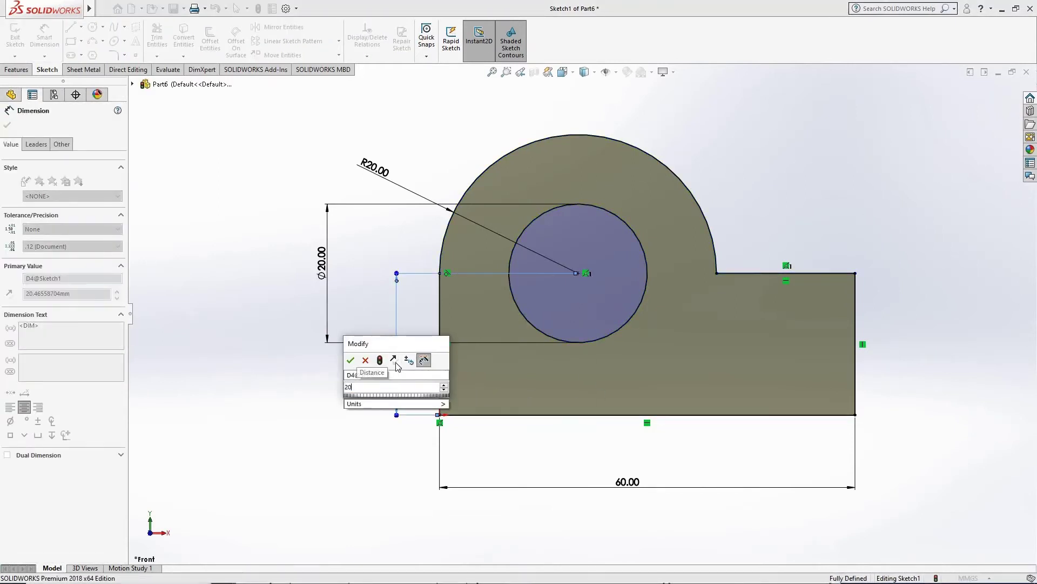
key(Return)
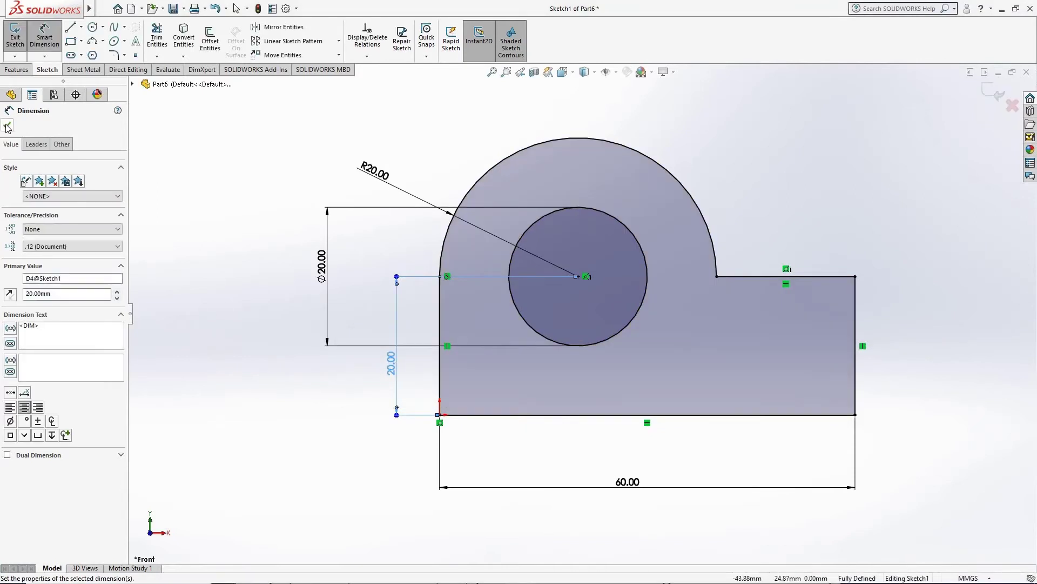
click(7, 127)
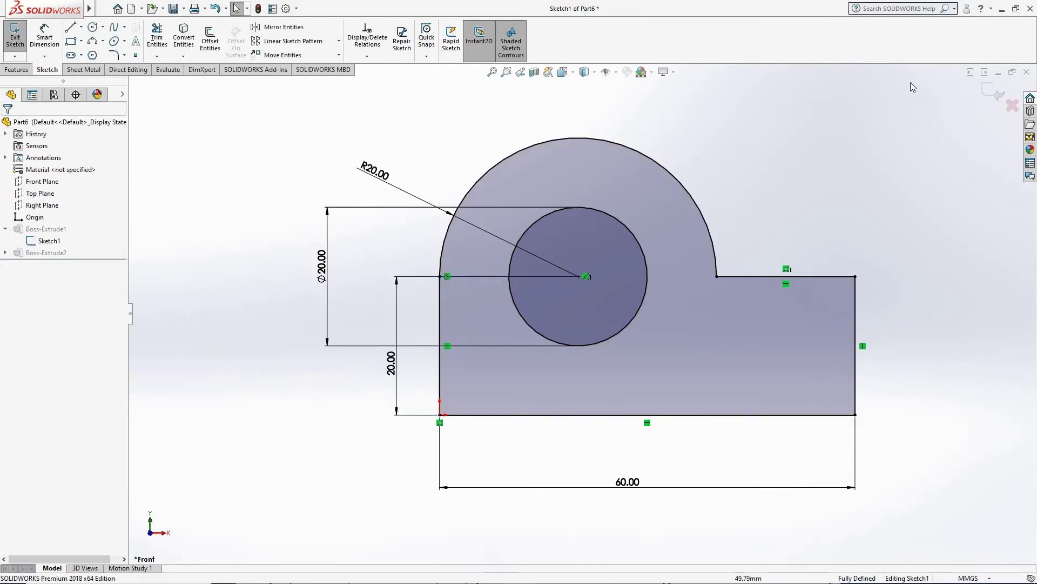
click(994, 93)
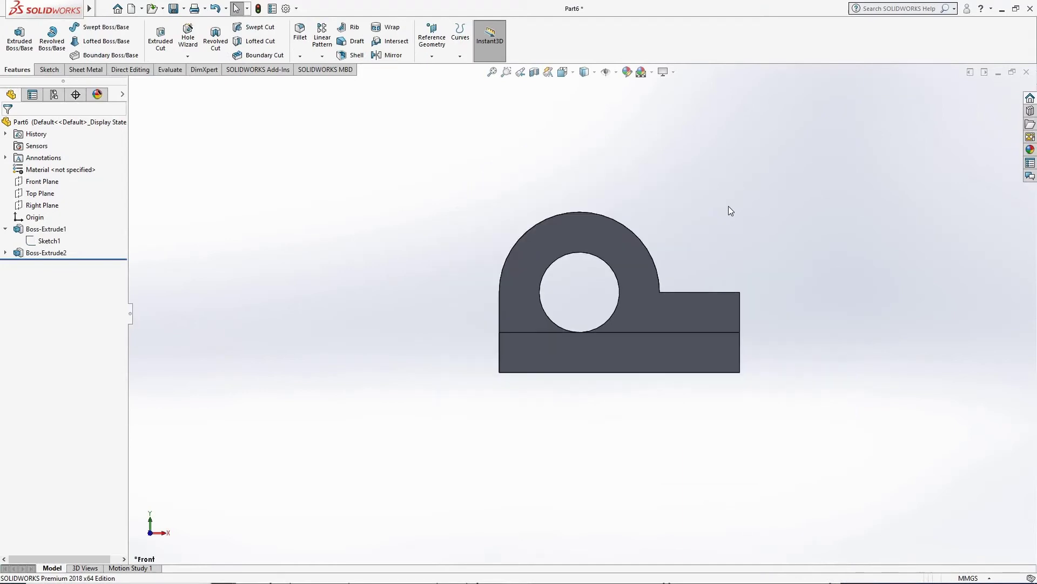
- Round the top outer edge at the block's right end with a 10 mm fillet
mouse_move(728, 206)
middle_down()
mouse_move(741, 309)
mouse_move(713, 291)
middle_up()
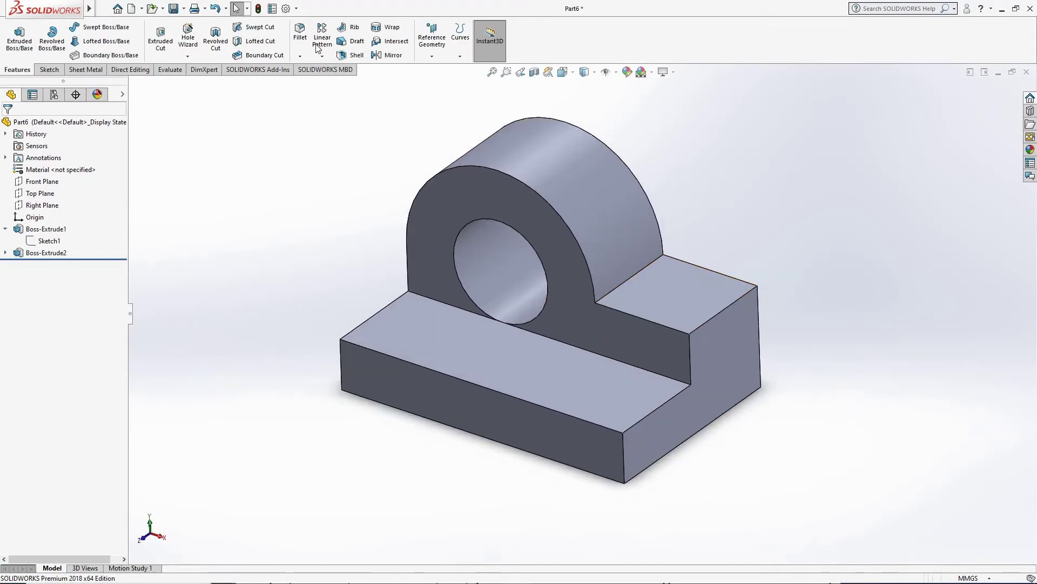
click(722, 313)
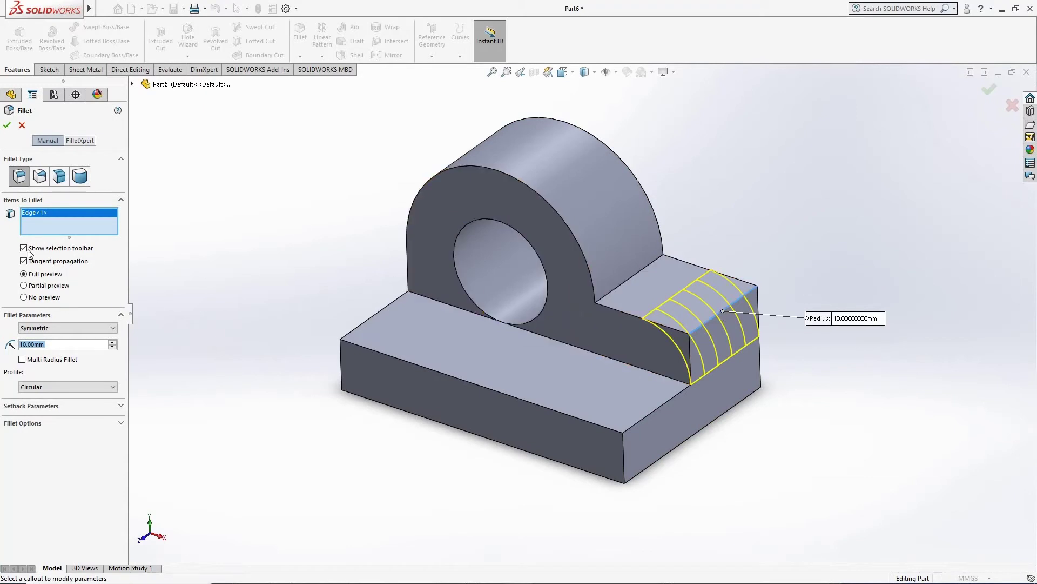
click(7, 127)
scroll(575, 338, up, 3)
scroll(614, 312, down, 3)
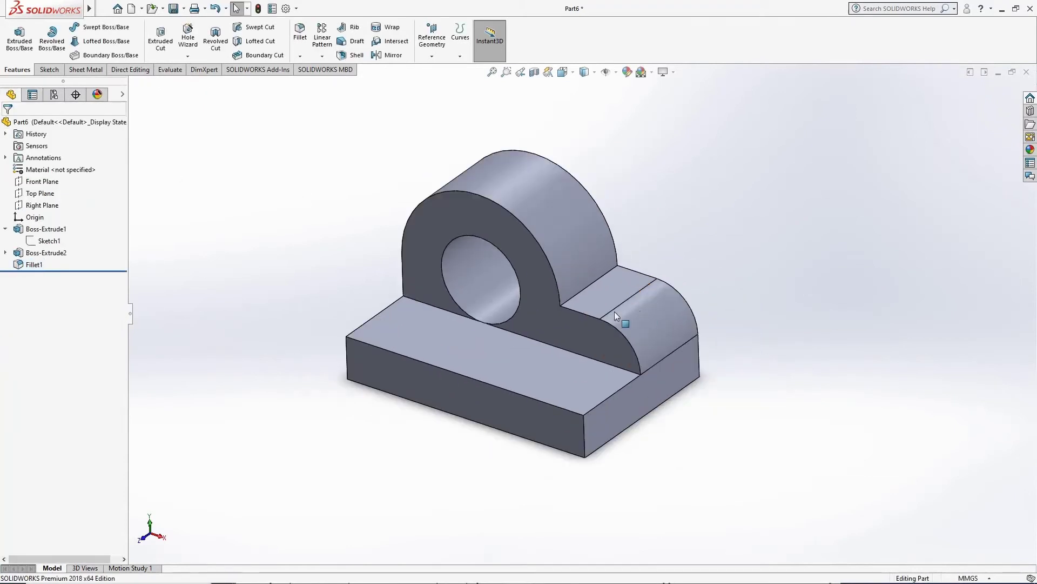
mouse_move(460, 324)
middle_down()
mouse_move(490, 299)
mouse_move(717, 359)
mouse_move(736, 410)
middle_up()
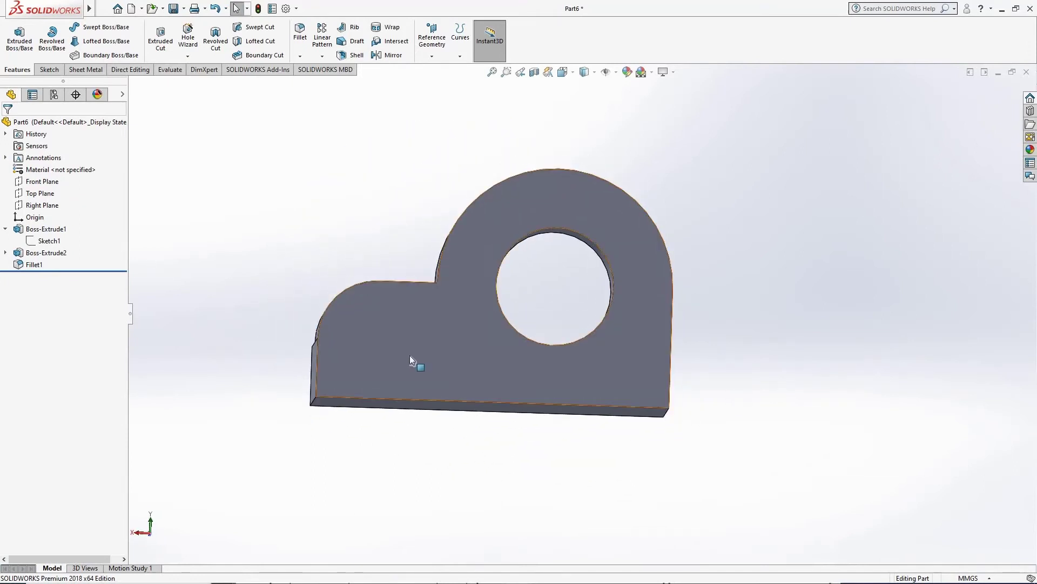
mouse_move(411, 360)
middle_down()
mouse_move(599, 395)
mouse_move(602, 415)
mouse_move(572, 409)
mouse_move(498, 323)
mouse_move(492, 346)
mouse_move(503, 349)
middle_up()
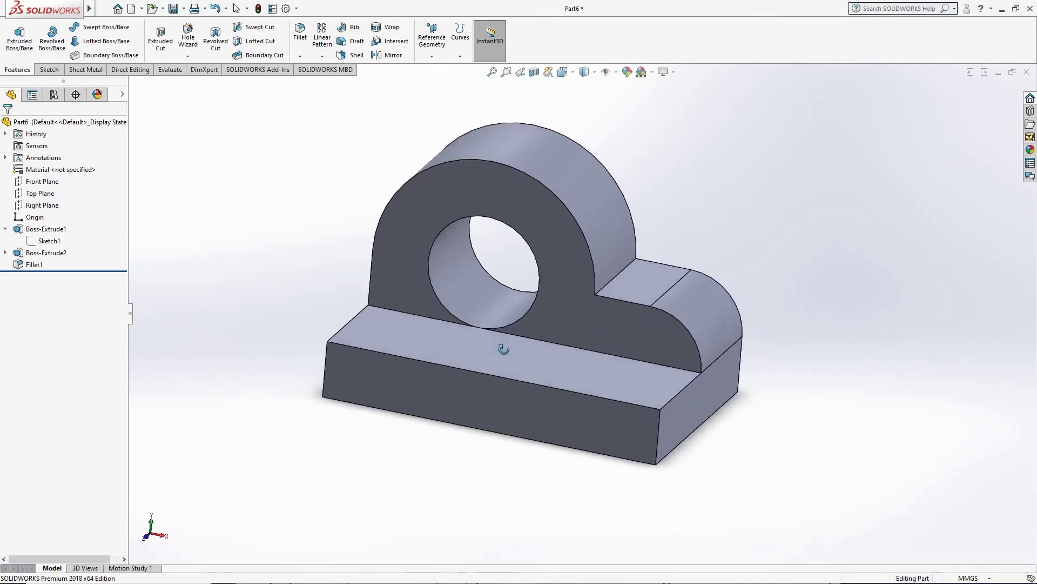